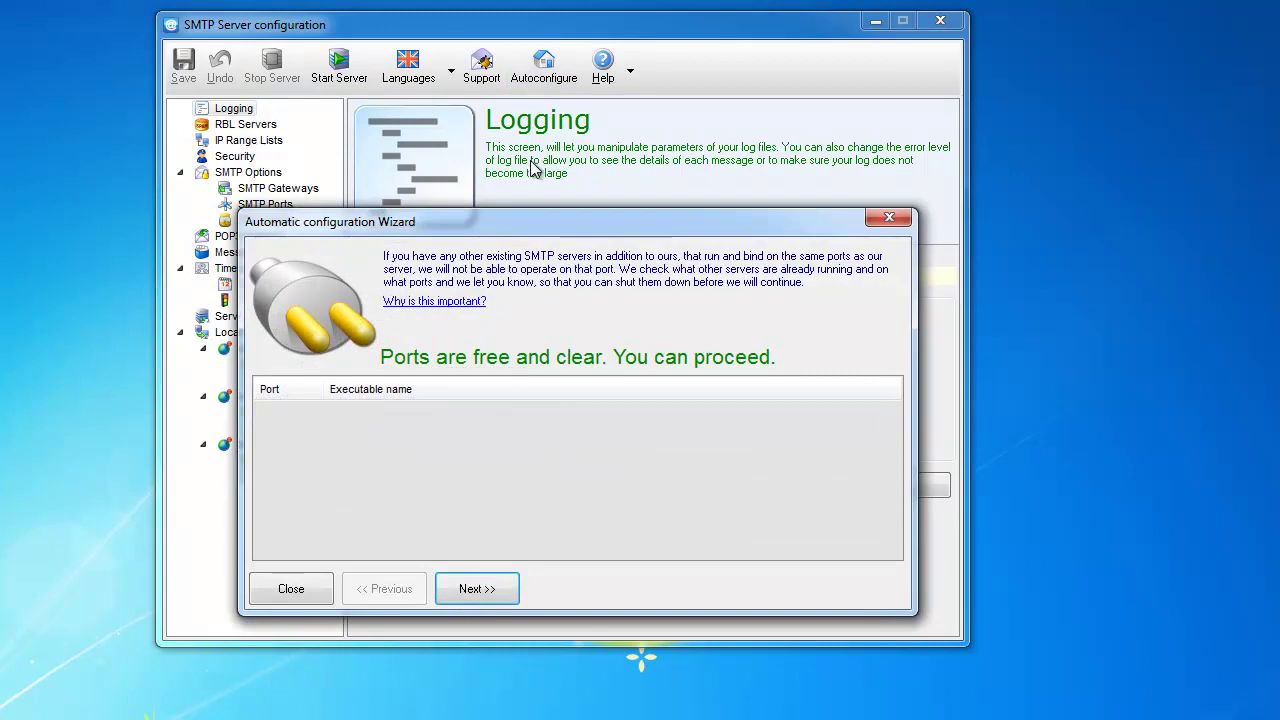
Advance the Automatic configuration Wizard past the port check and examine the detected IP address and host name (HELO string).
drag(523, 224, 513, 154)
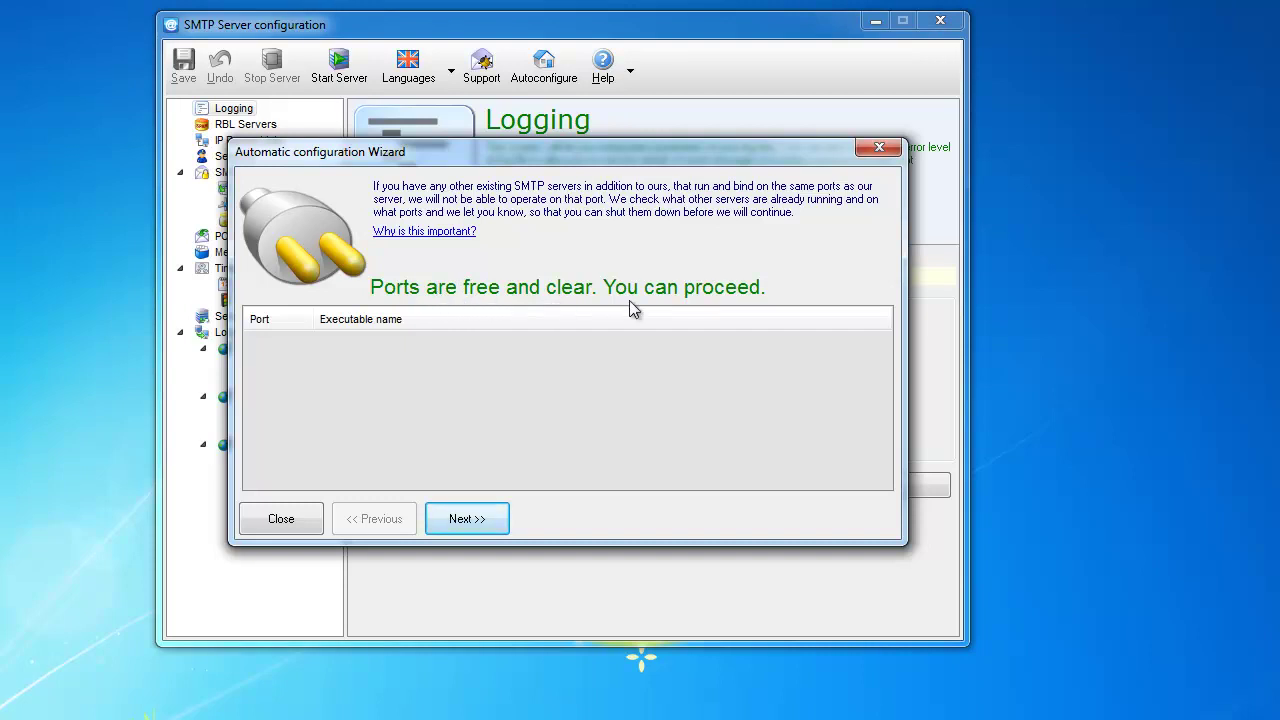
click(457, 517)
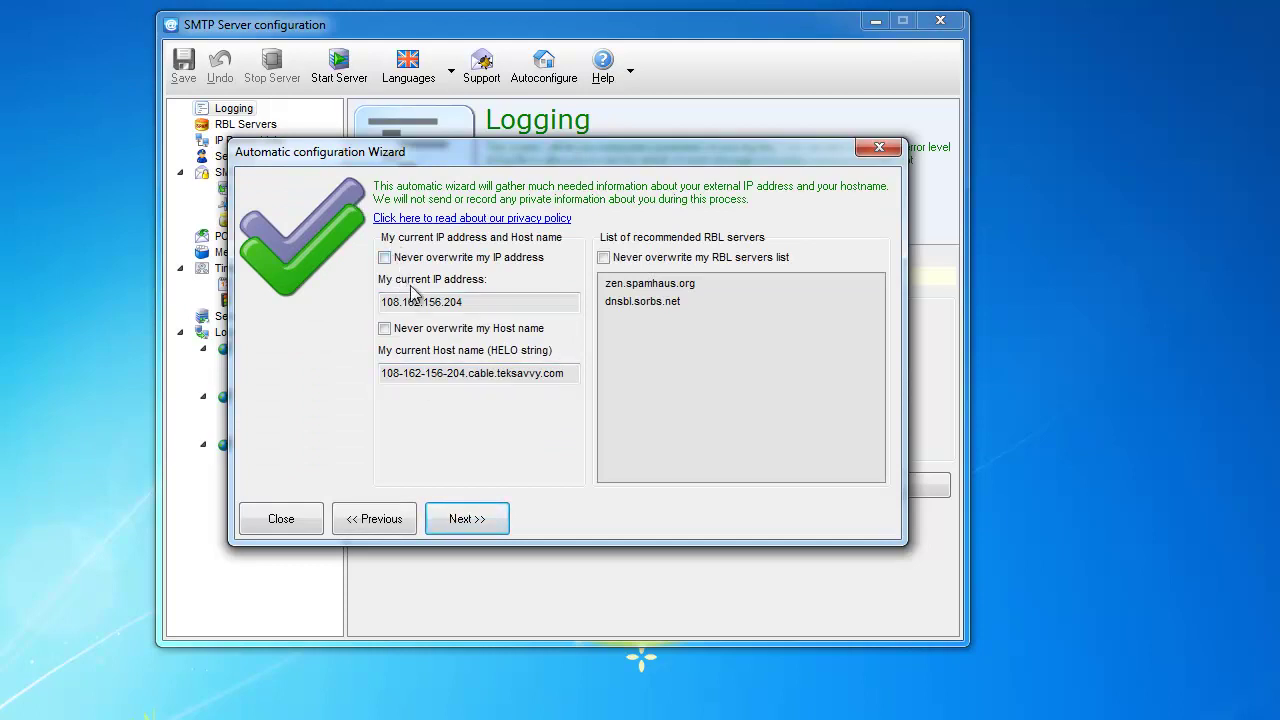
click(445, 302)
drag(477, 302, 376, 306)
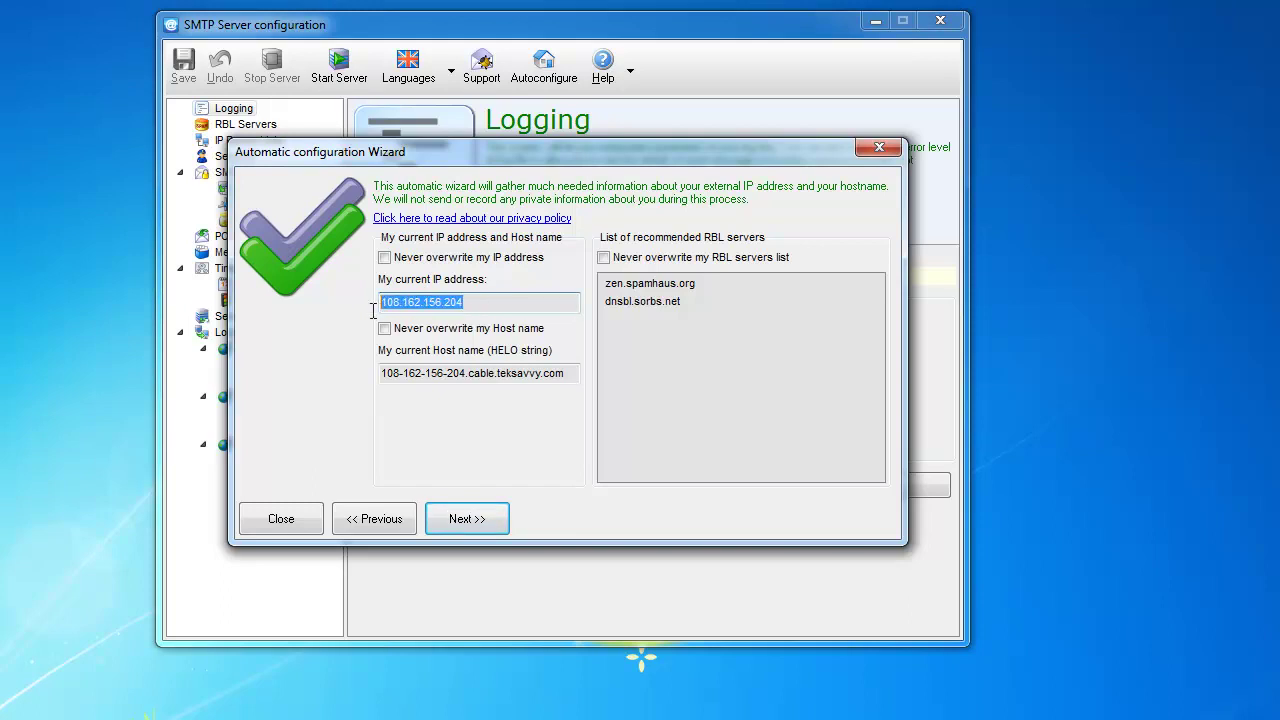
click(410, 375)
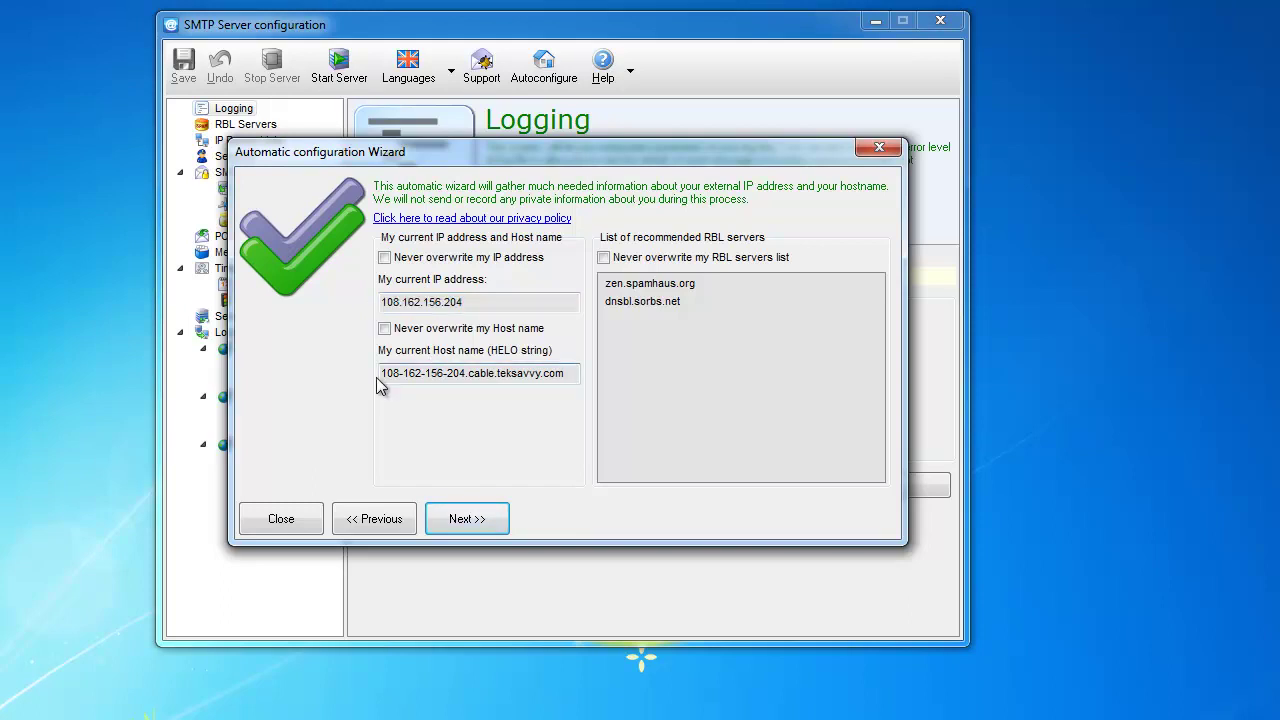
drag(383, 376, 574, 374)
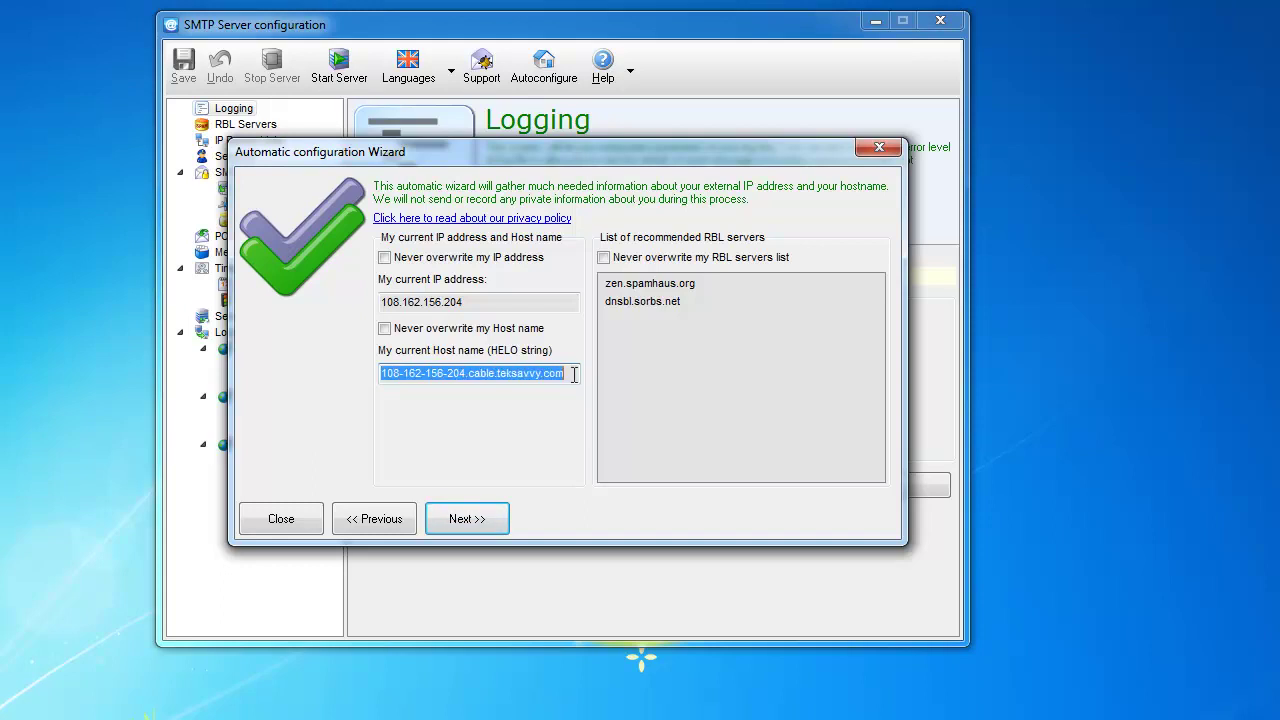
click(574, 374)
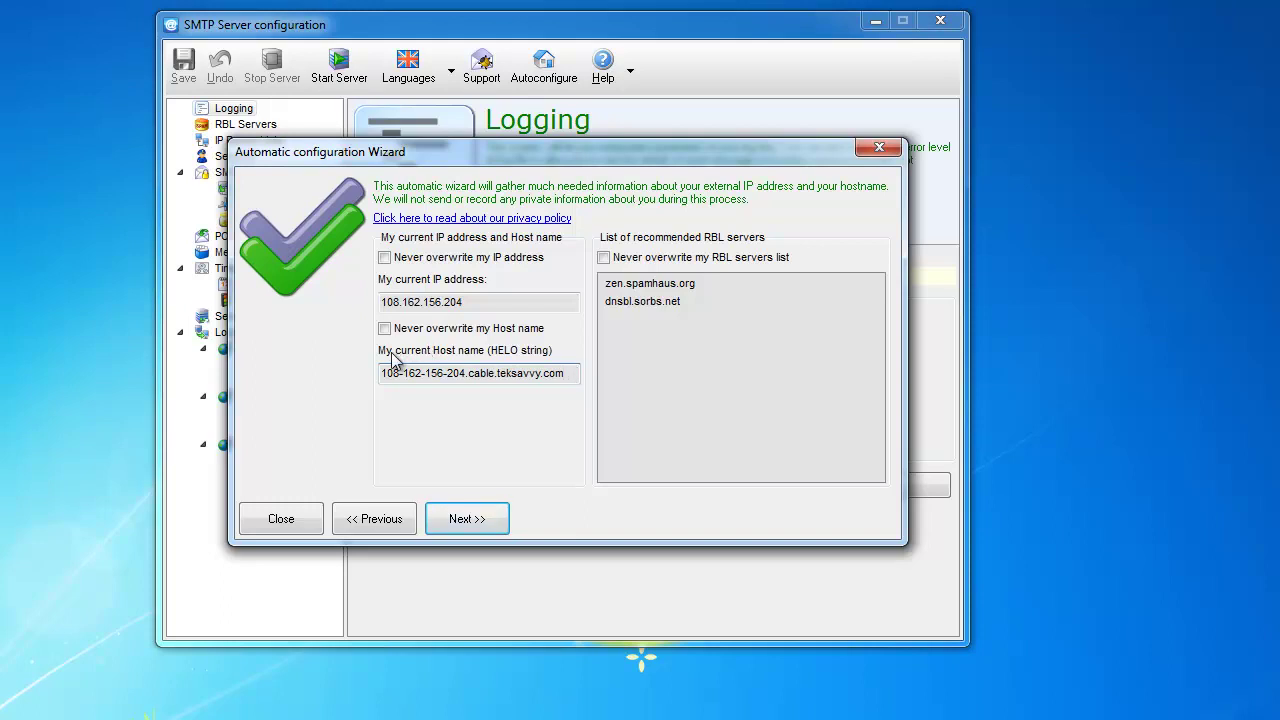
double_click(503, 373)
click(510, 374)
mouse_move(565, 376)
mouse_down()
mouse_move(375, 374)
mouse_move(563, 378)
mouse_up()
drag(462, 302, 370, 303)
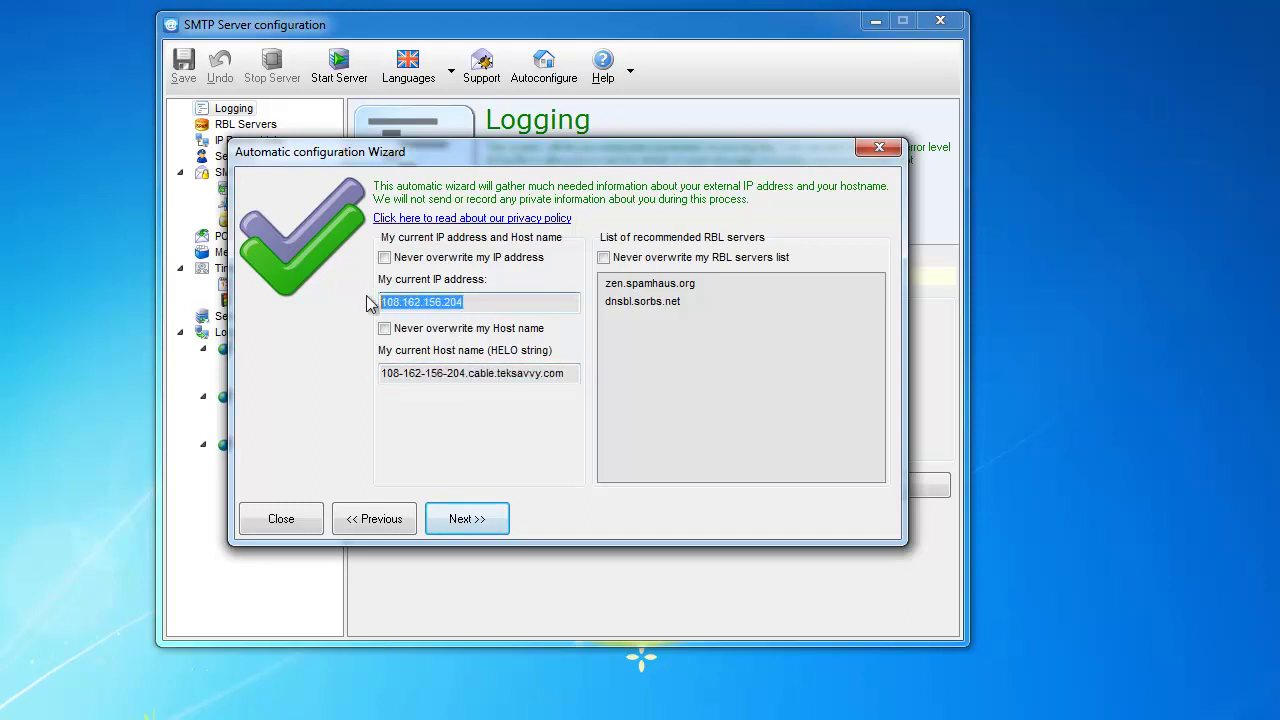
click(435, 302)
drag(466, 302, 380, 302)
drag(380, 373, 563, 376)
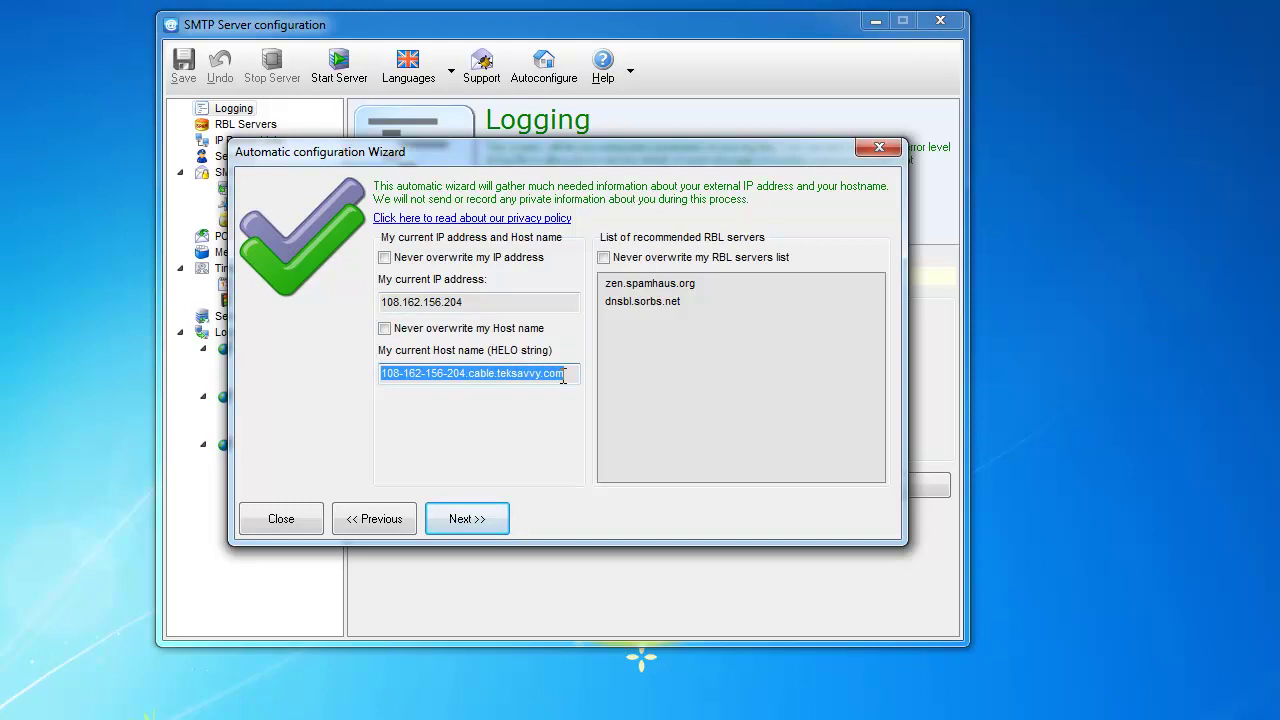
click(565, 374)
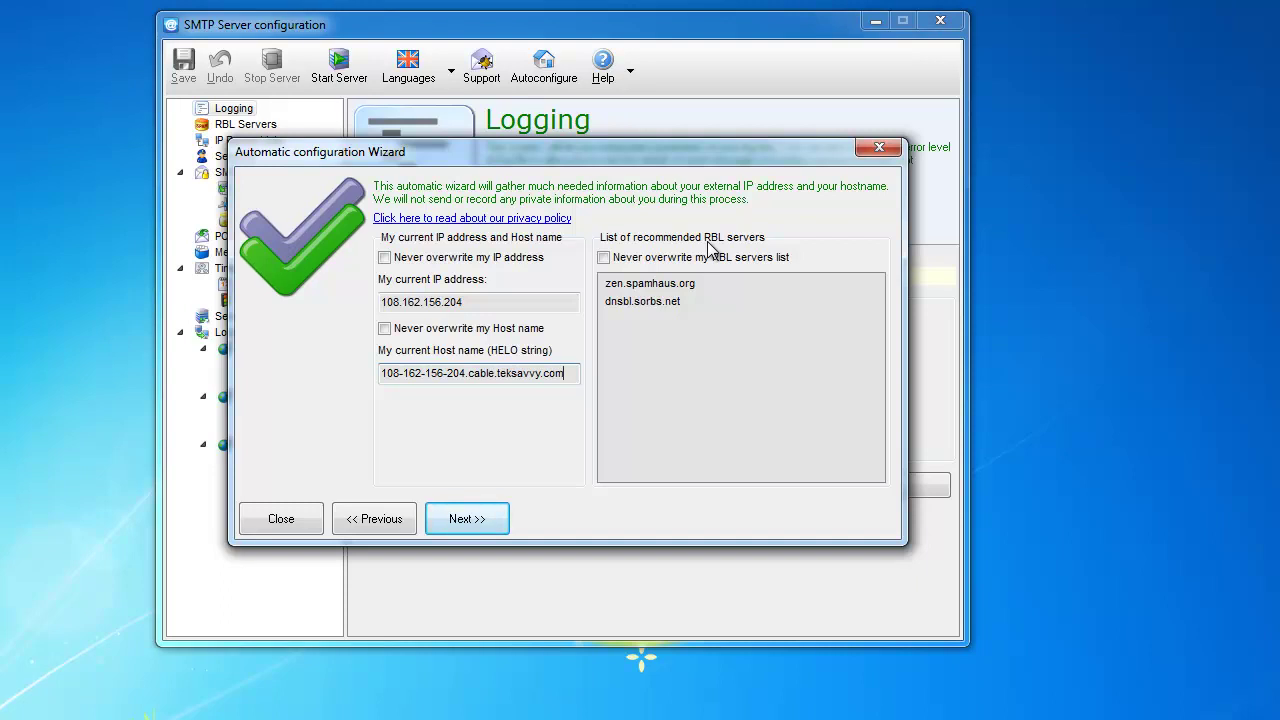
Review the recommended RBL servers zen.spamhaus.org and dnsbl.sorbs.net along with the host name, and close the wizard.
click(660, 286)
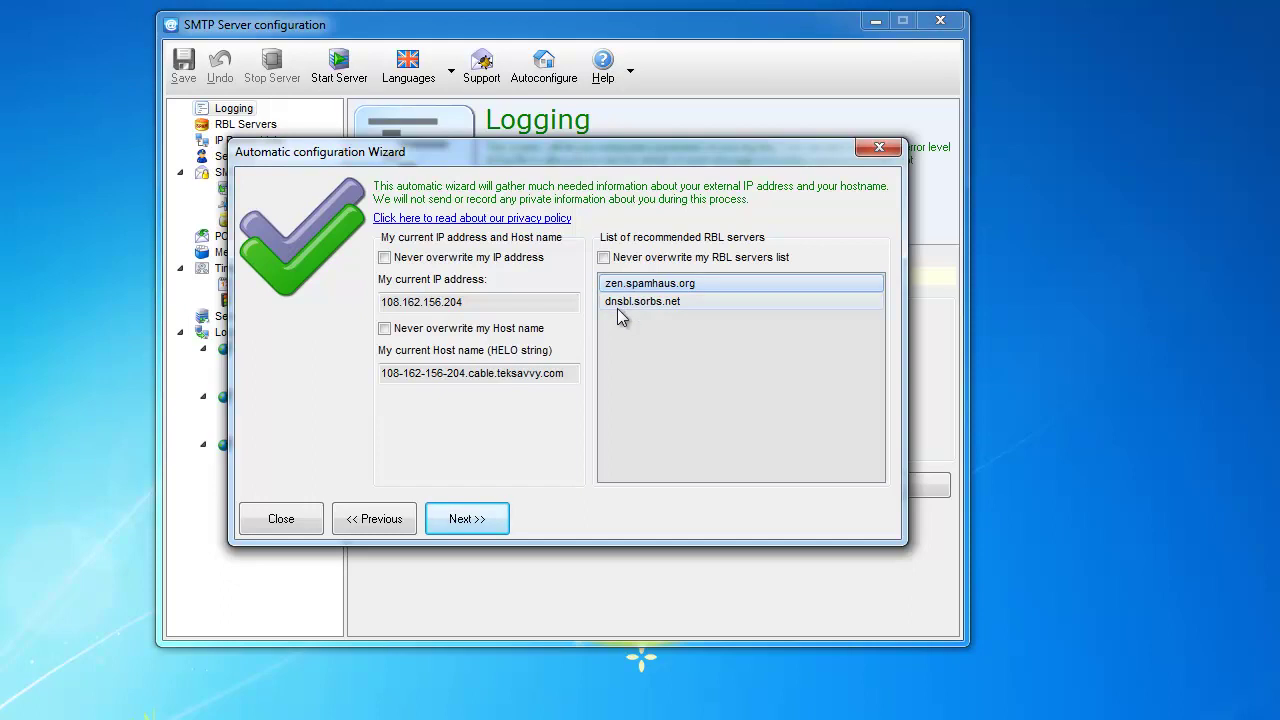
click(615, 305)
click(622, 285)
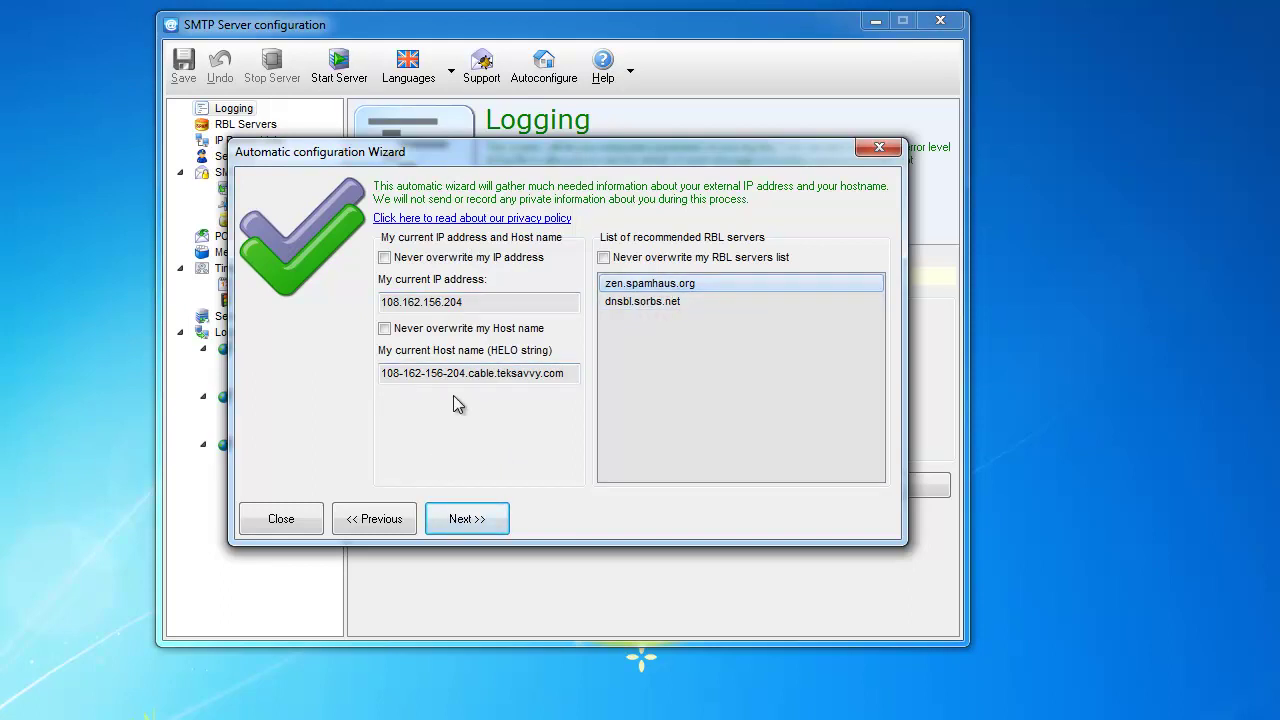
drag(565, 374, 384, 378)
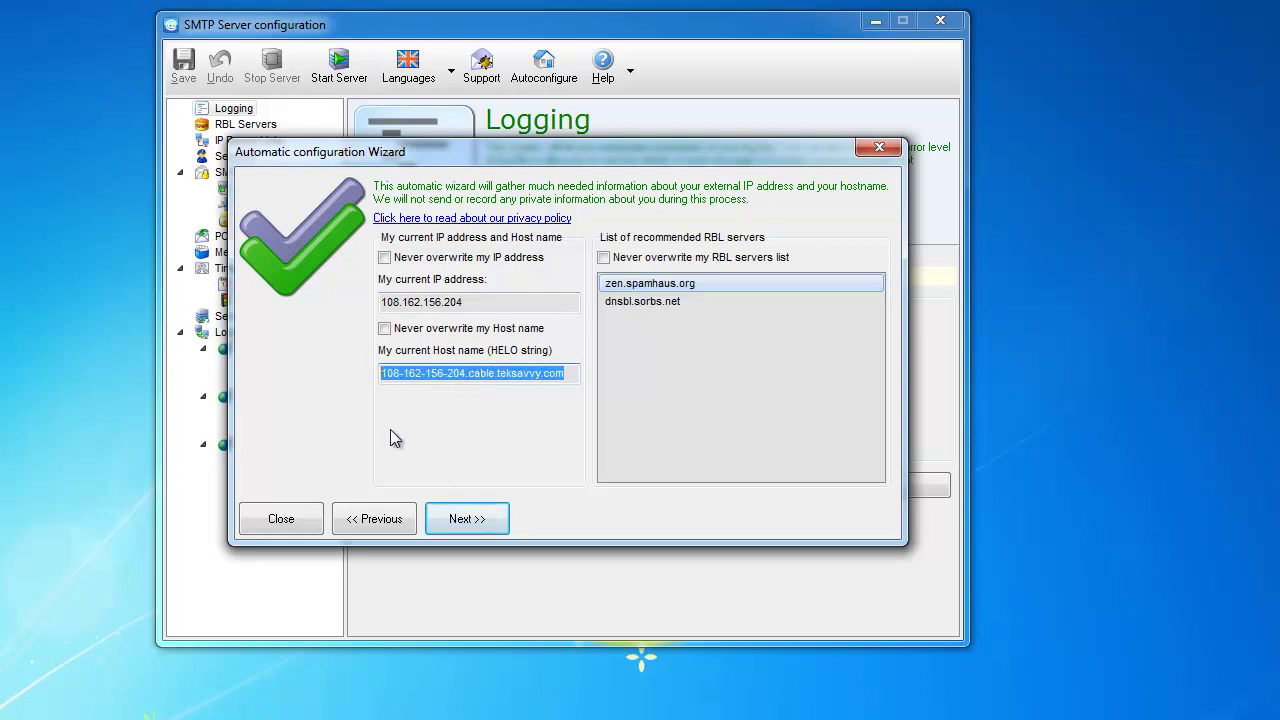
click(292, 521)
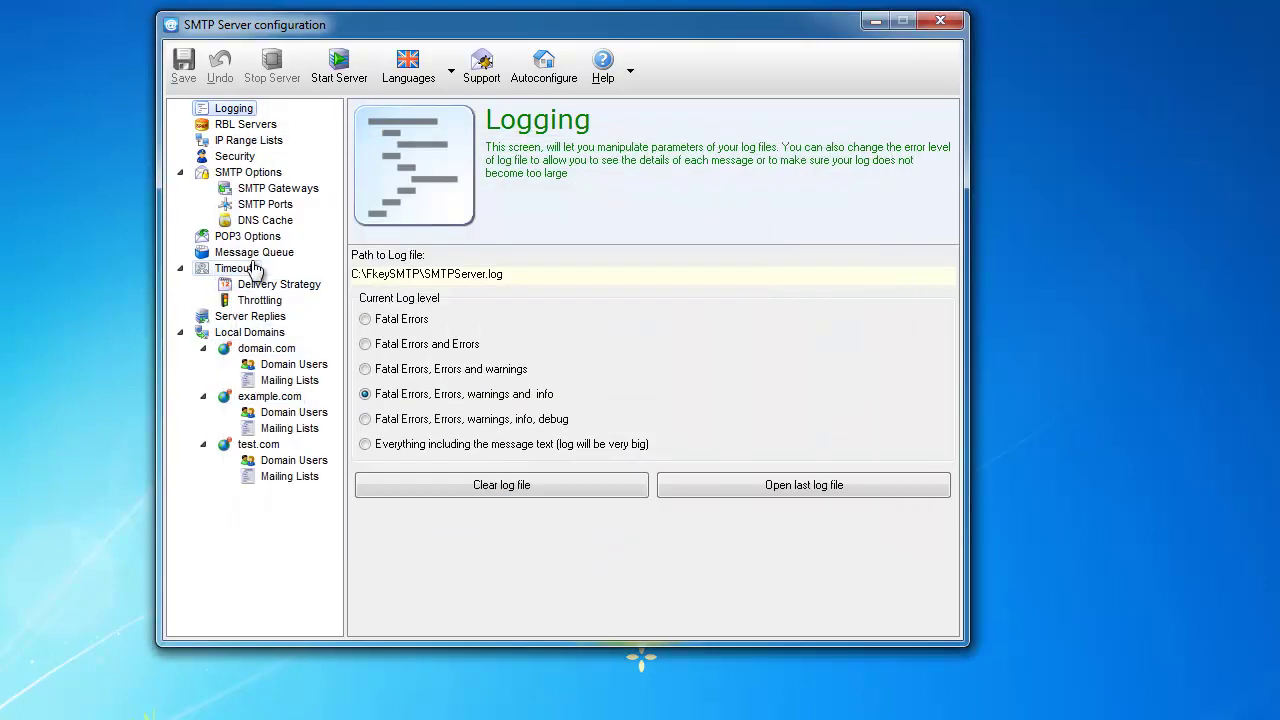
Check the HELO string and external IP address in SMTP Options, and view the RBL Servers settings.
drag(542, 410, 375, 437)
drag(445, 457, 350, 462)
drag(542, 410, 352, 410)
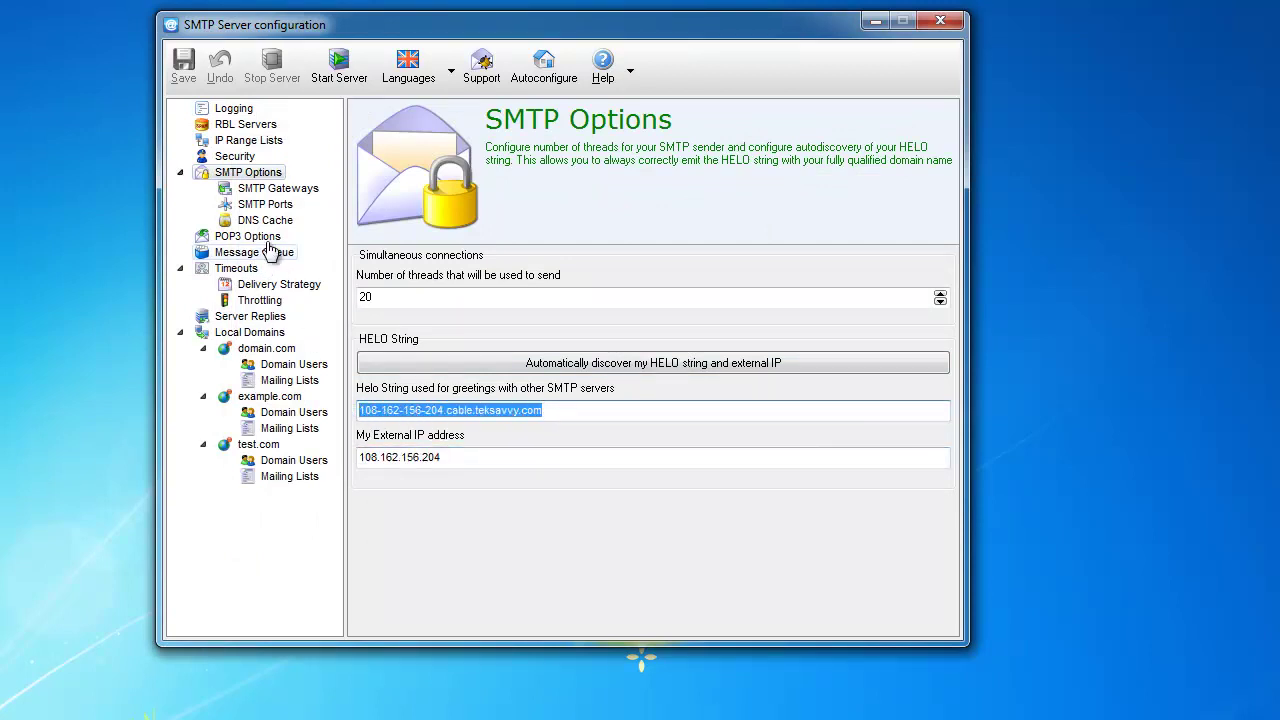
click(222, 127)
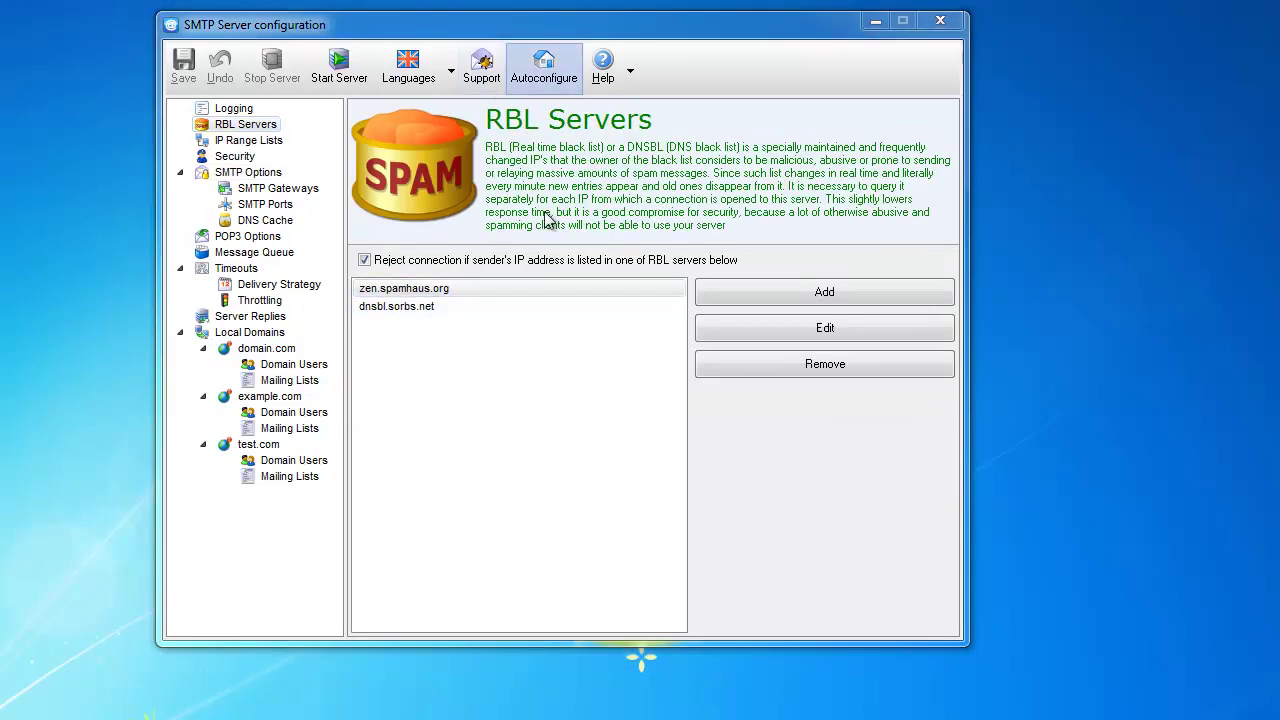
Rerun the Automatic configuration Wizard through the RBL blacklist check and the outgoing port 25 test to the static IP check.
click(543, 68)
click(474, 590)
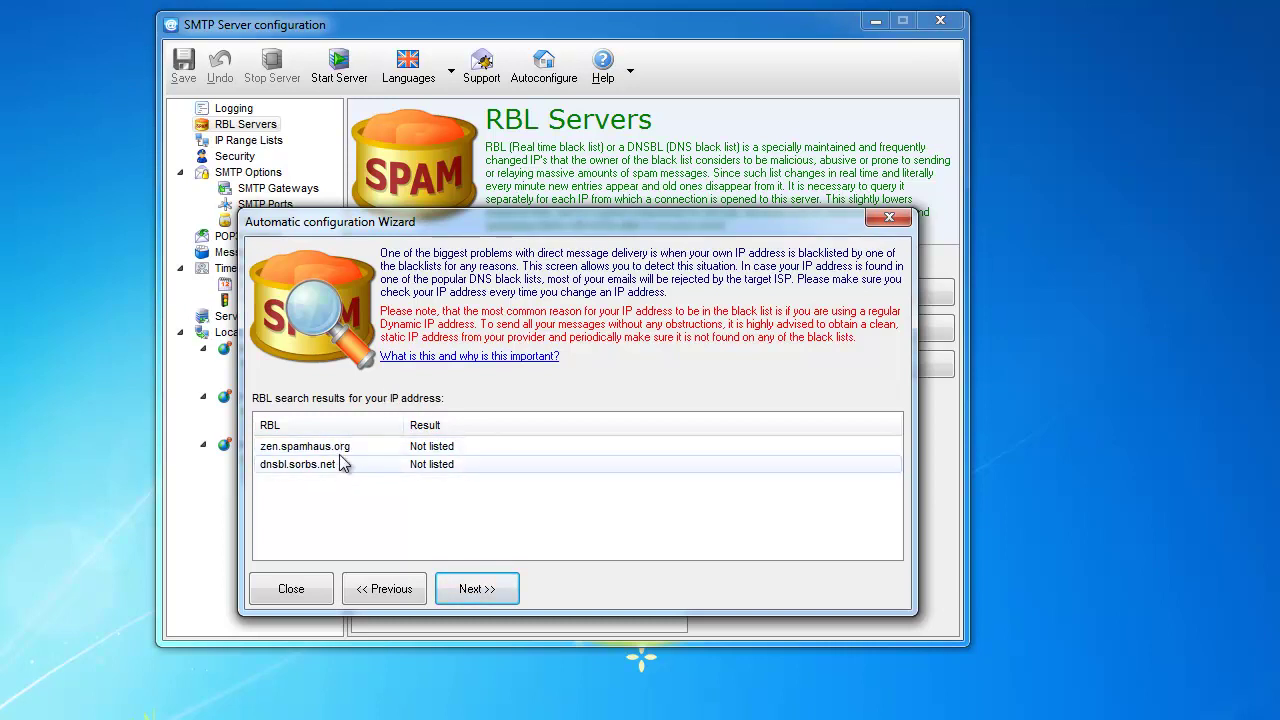
click(416, 464)
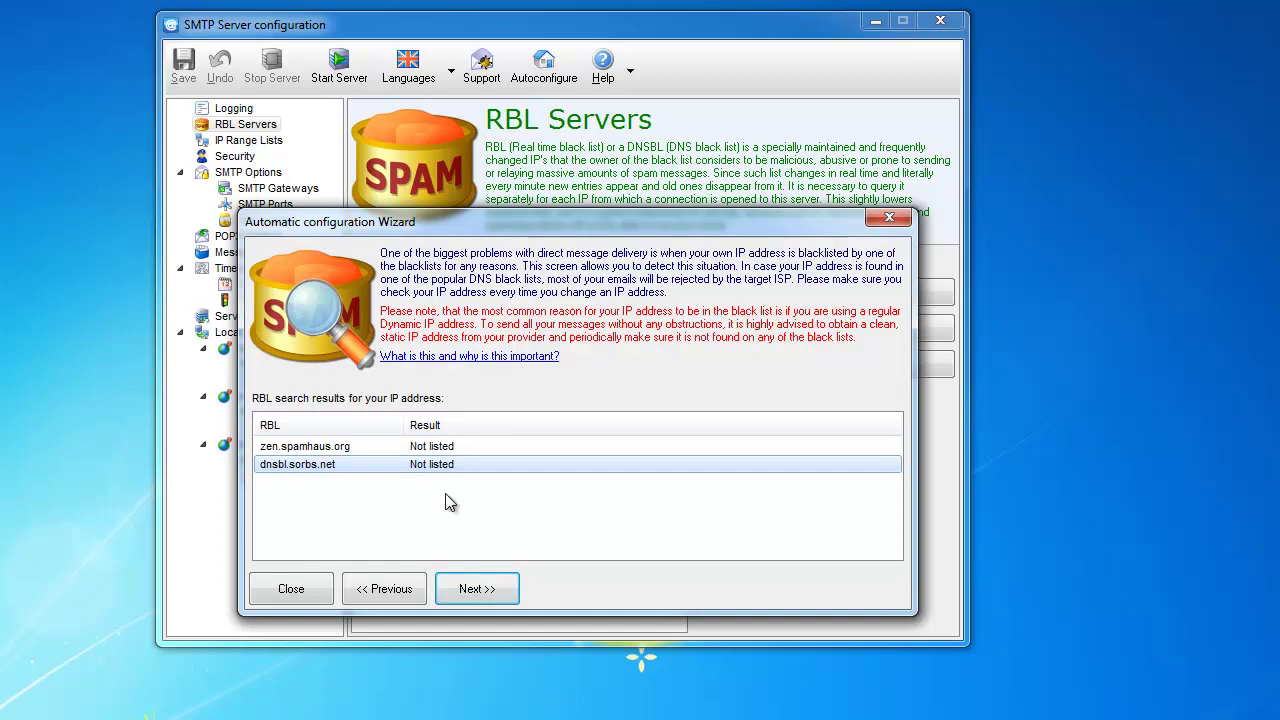
click(470, 589)
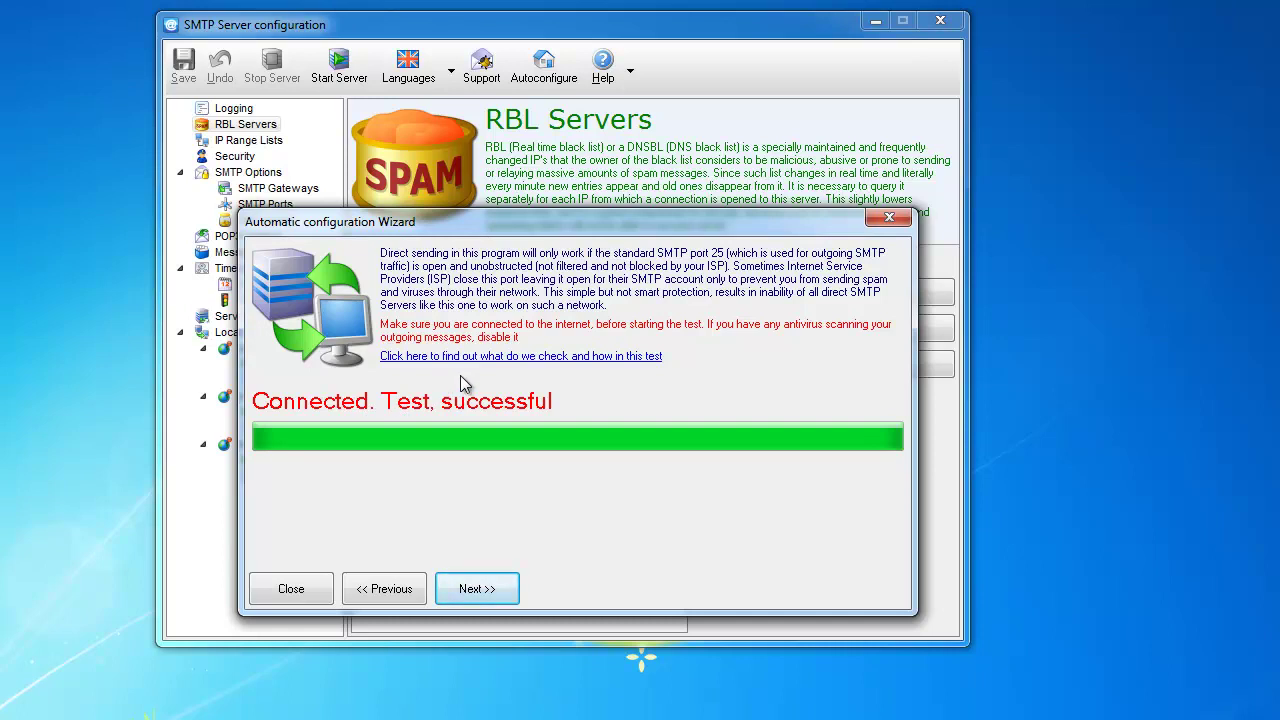
drag(601, 229, 607, 215)
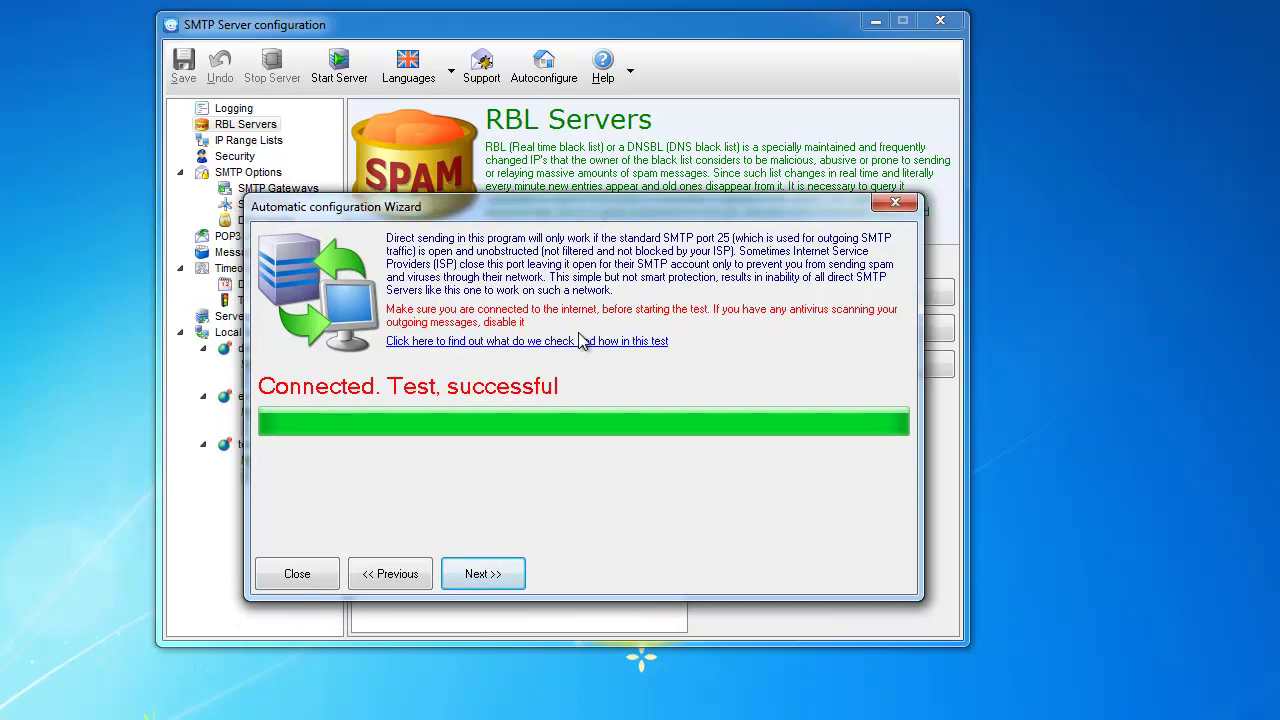
click(466, 584)
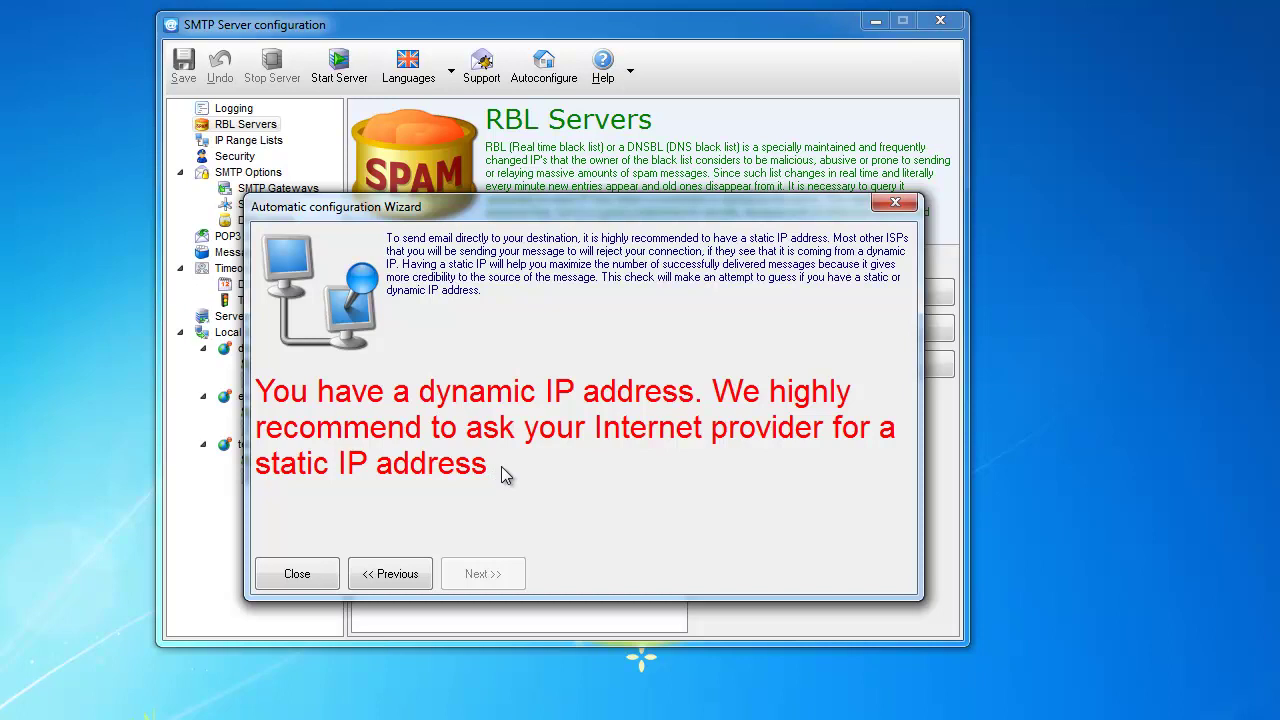
Go back to the wizard's IP address and host name page and examine the current host name (HELO string).
click(375, 583)
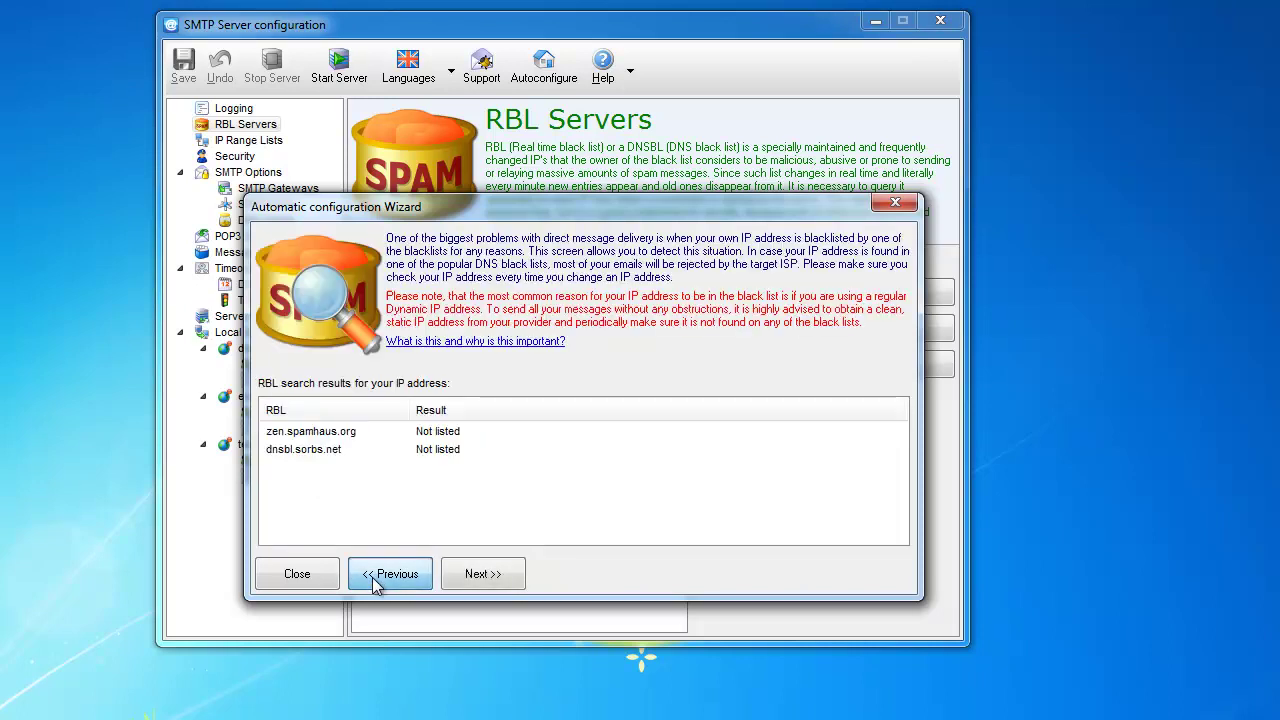
click(375, 583)
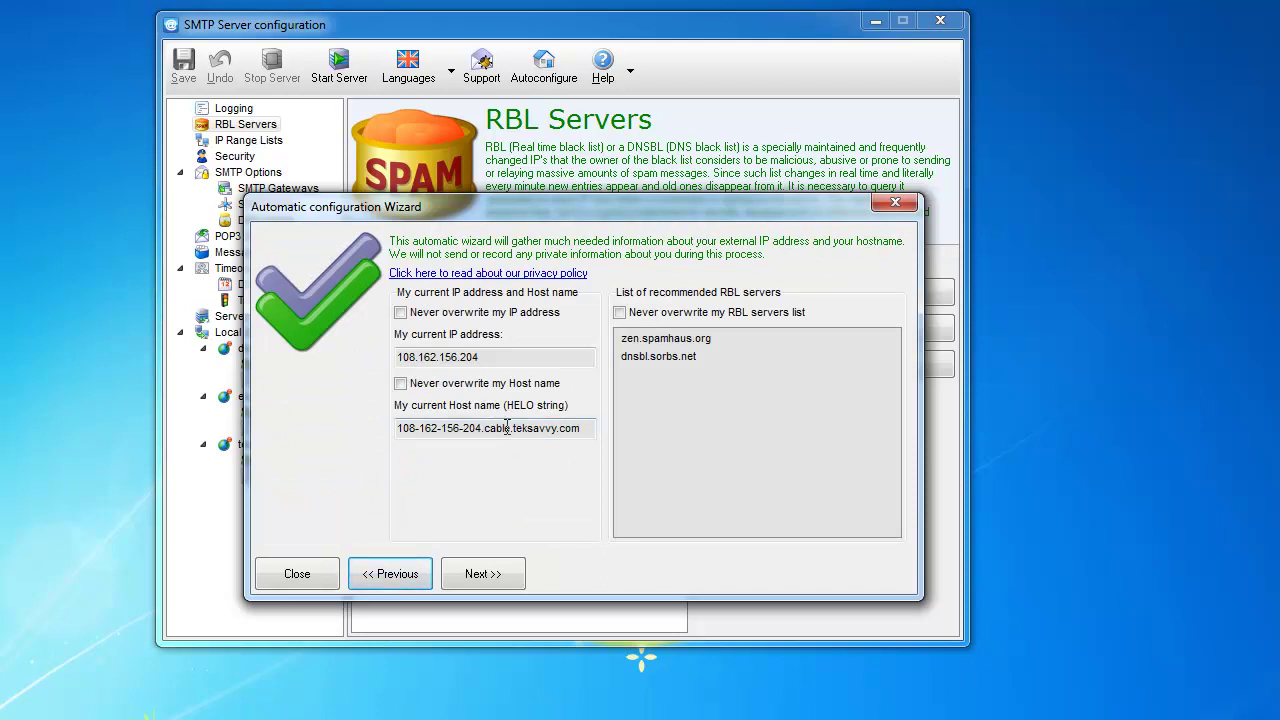
drag(578, 429, 396, 433)
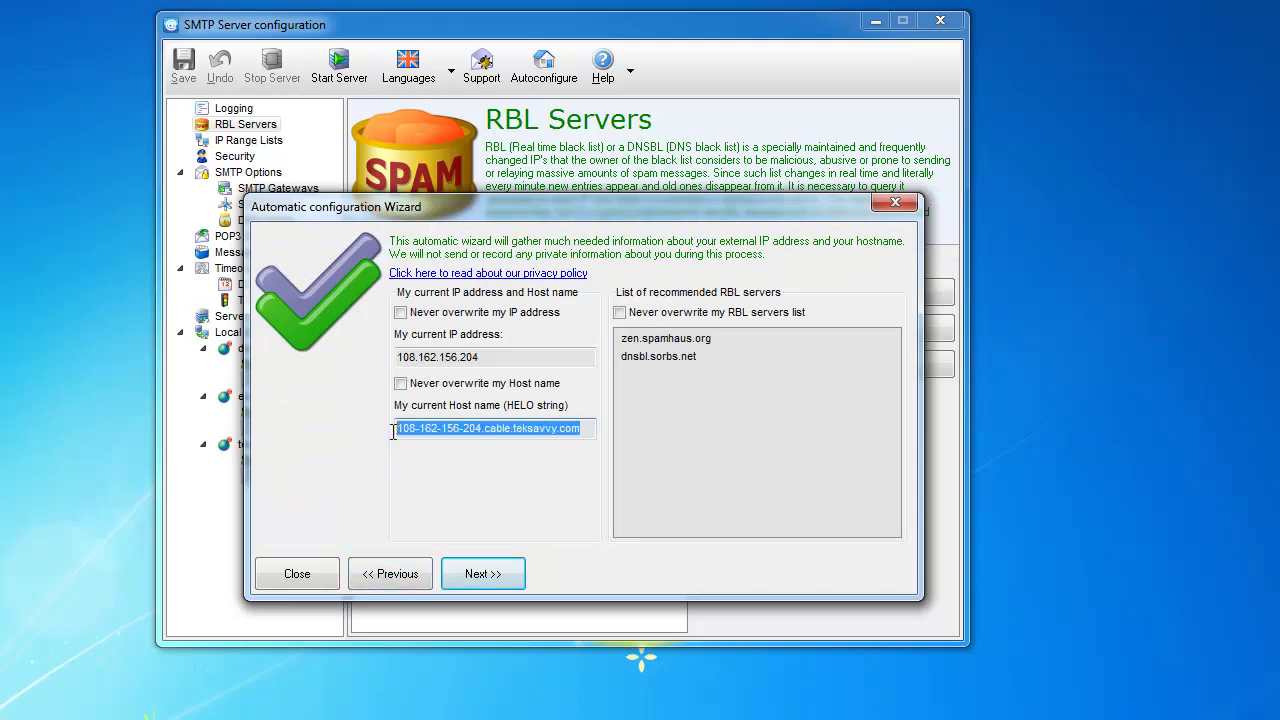
click(414, 433)
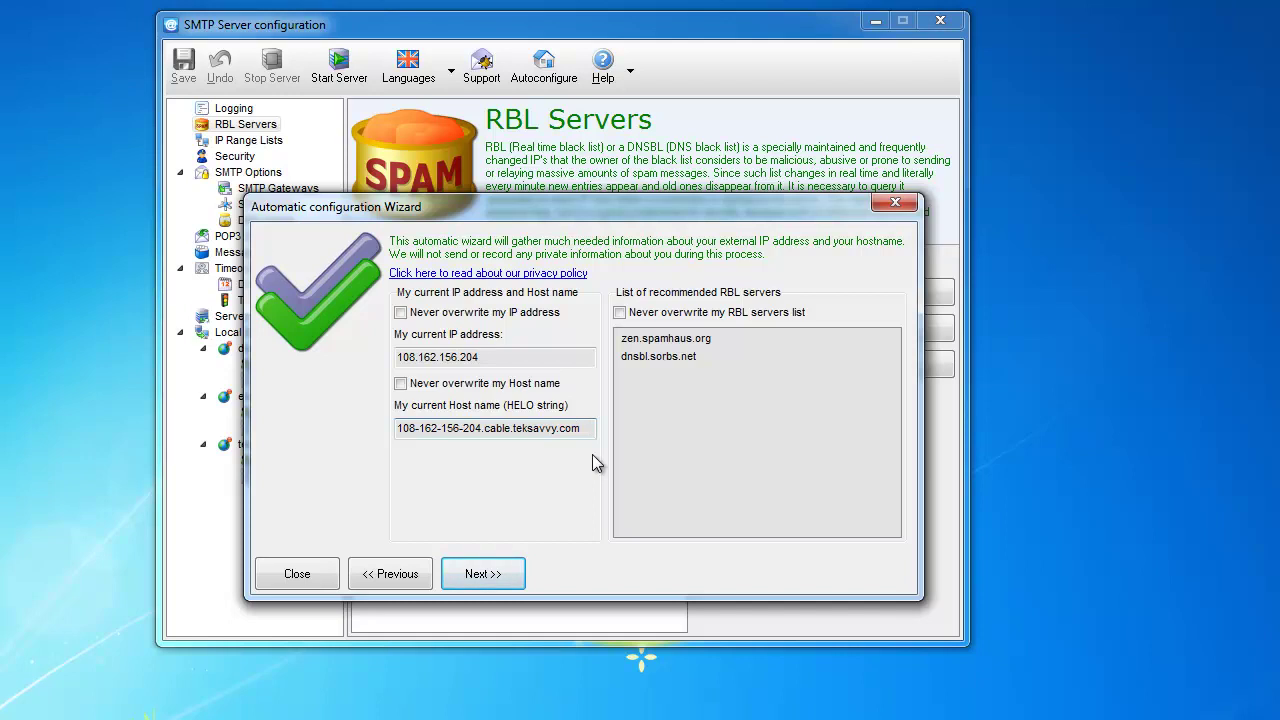
drag(583, 428, 398, 430)
click(398, 429)
Advance the wizard through the remaining checks to the static IP address check and close it.
click(471, 573)
click(474, 580)
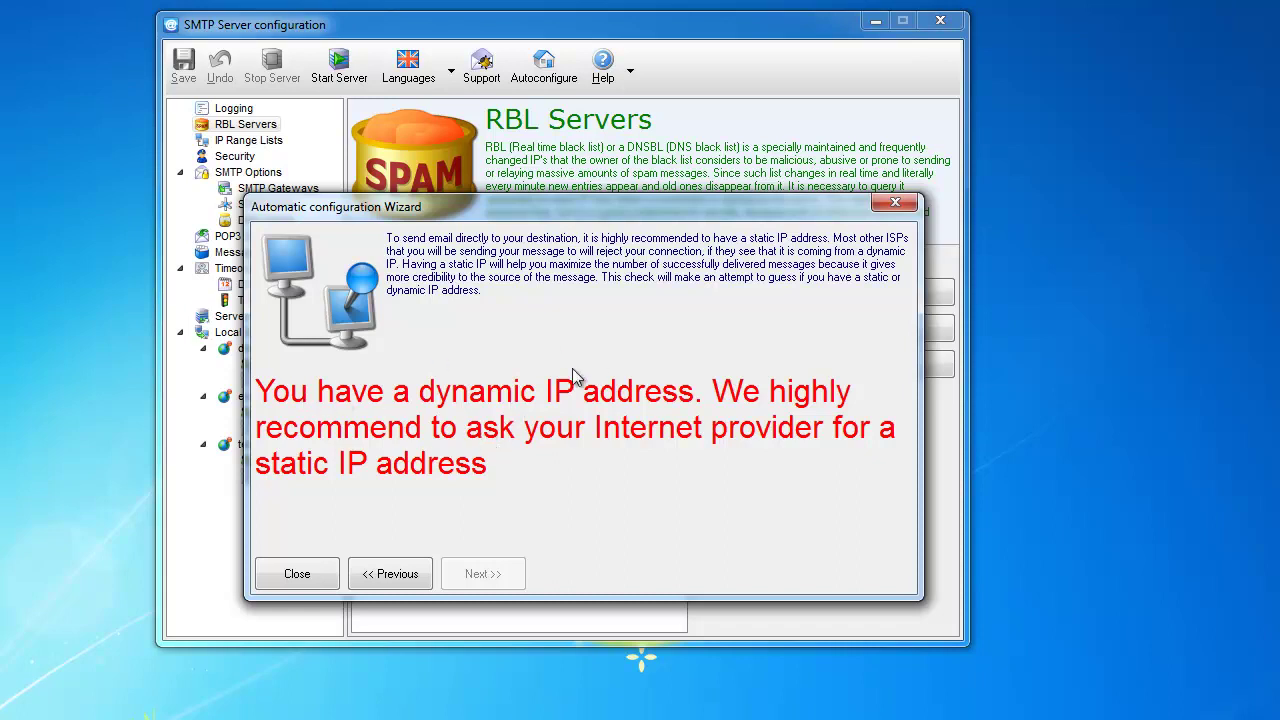
click(297, 574)
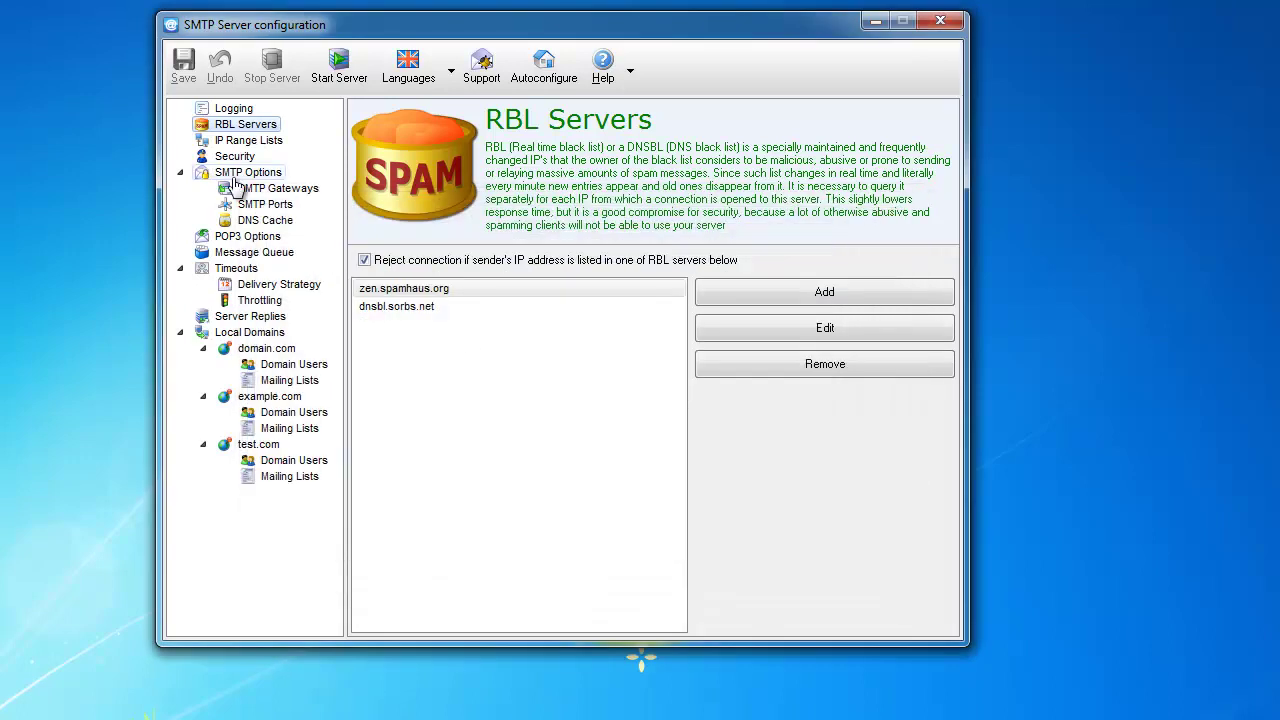